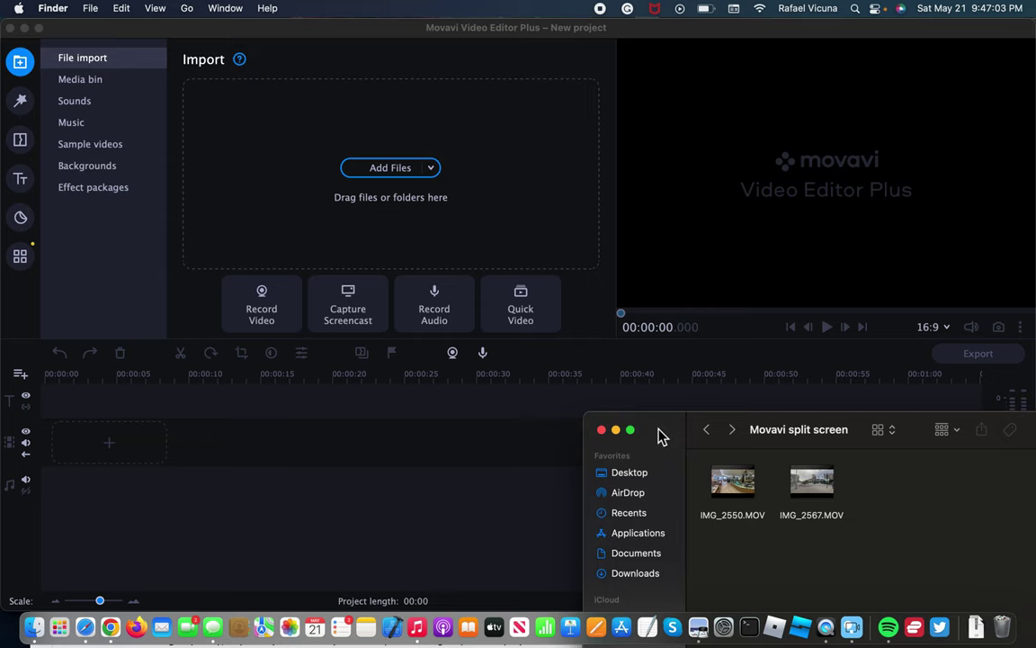
Step: Centre the Finder window showing the Movavi split screen folder with both mall clips, then clear the selection
drag(662, 435, 404, 230)
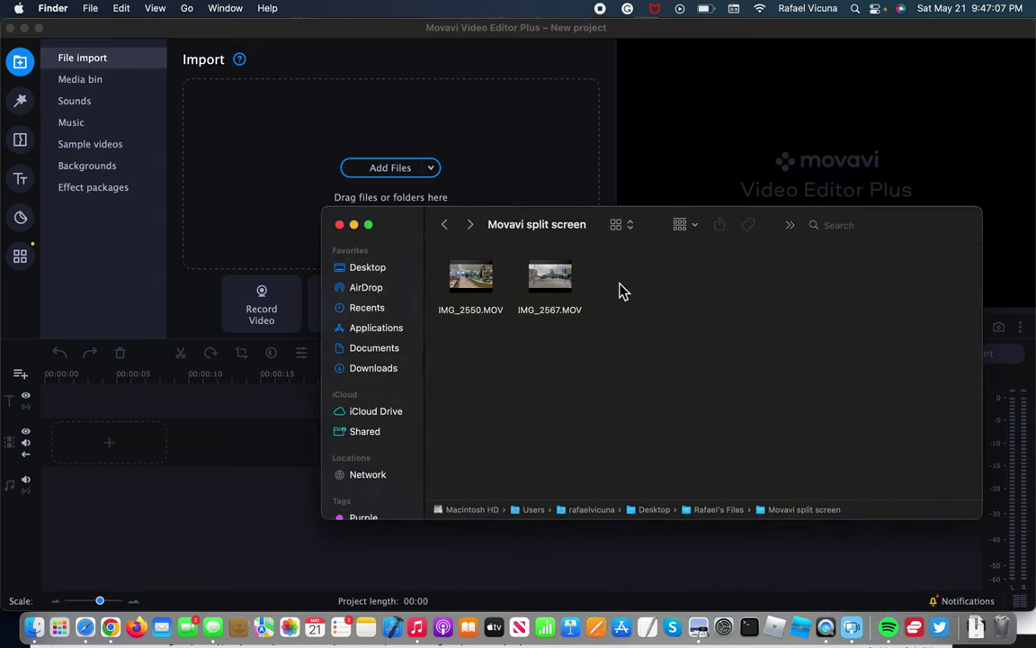
drag(620, 291, 474, 283)
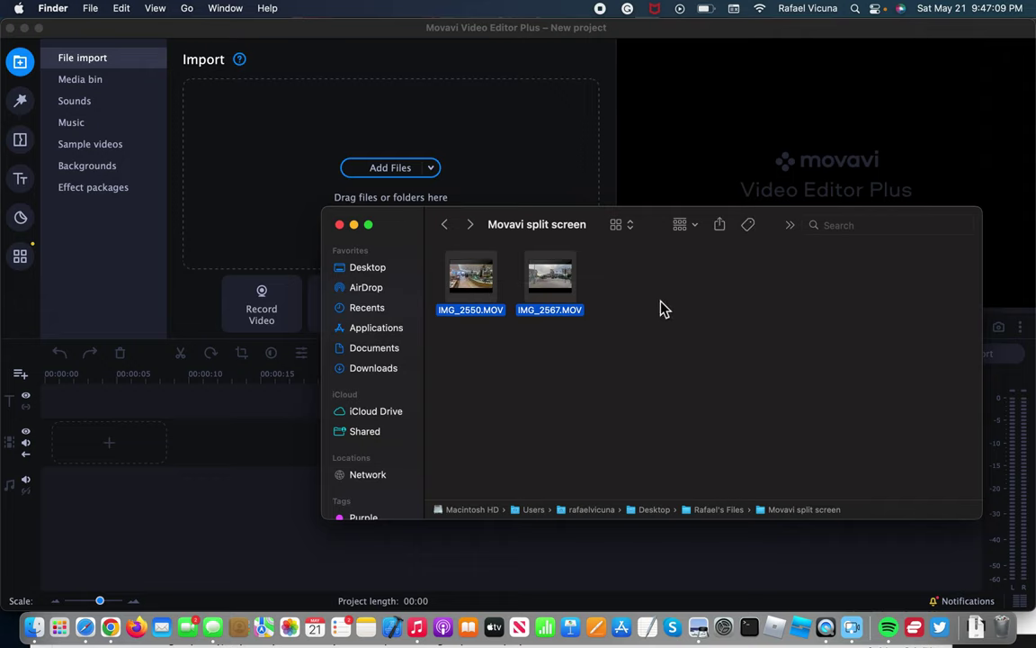
click(531, 356)
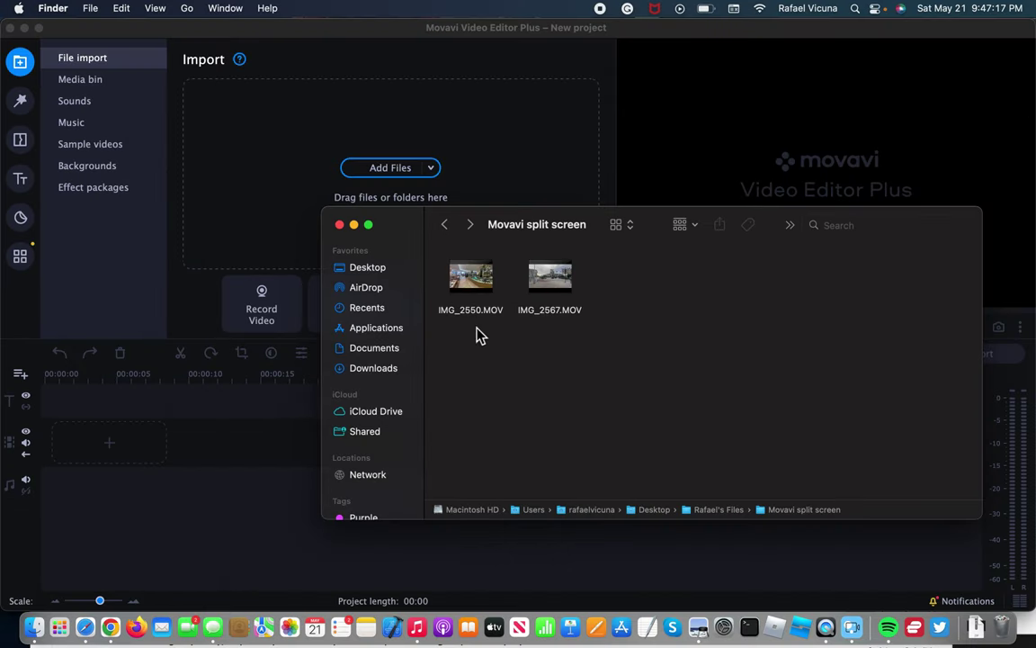
Step: Add IMG_2550.MOV to the timeline's video track and play it briefly in the preview
drag(493, 315, 154, 456)
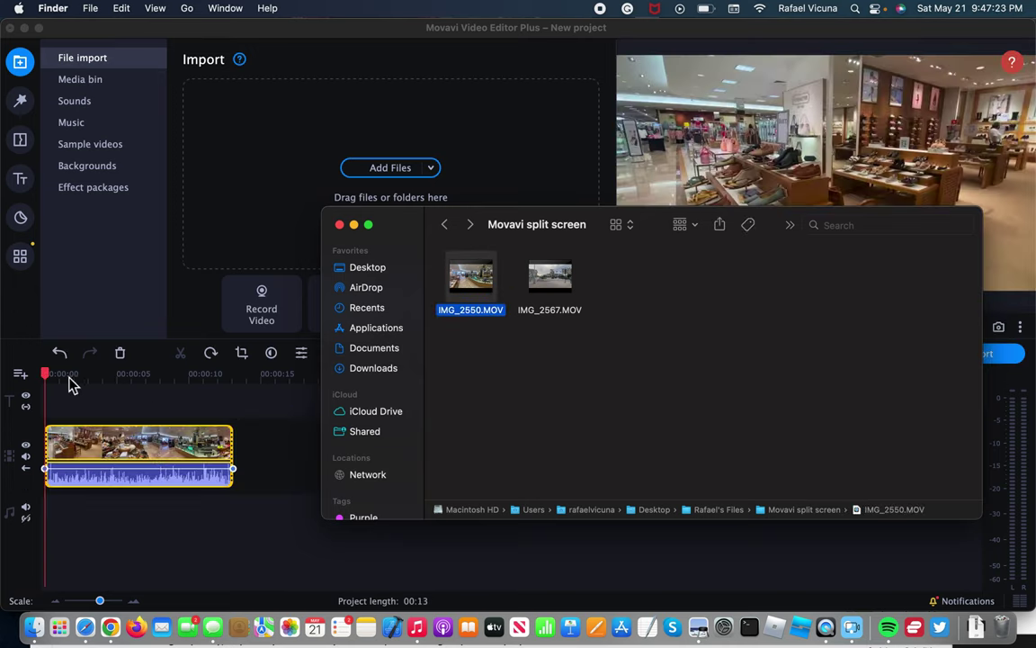
click(250, 45)
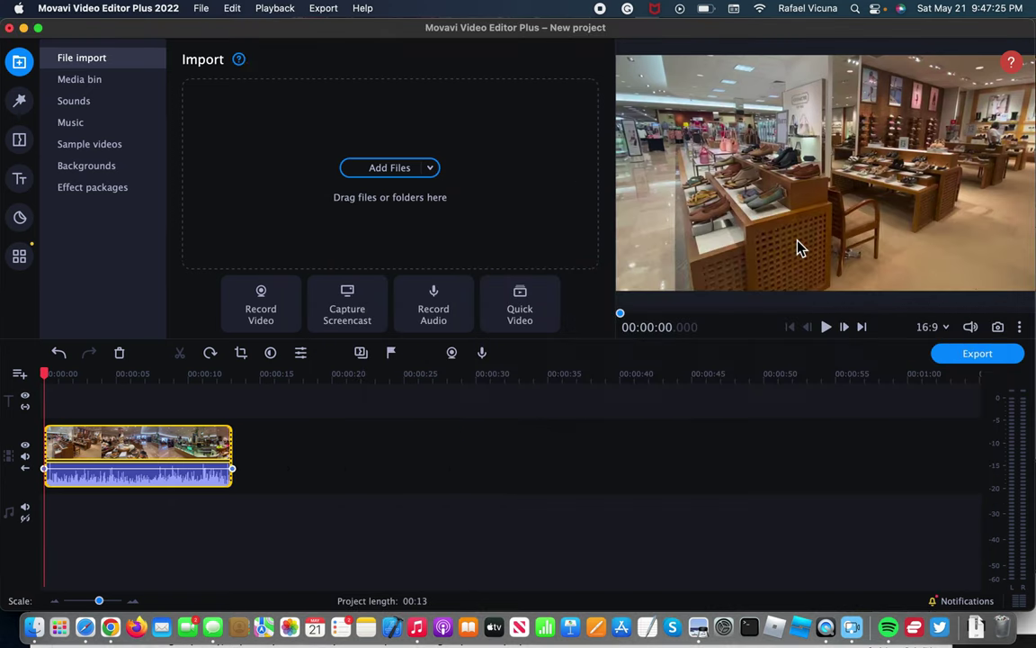
click(823, 326)
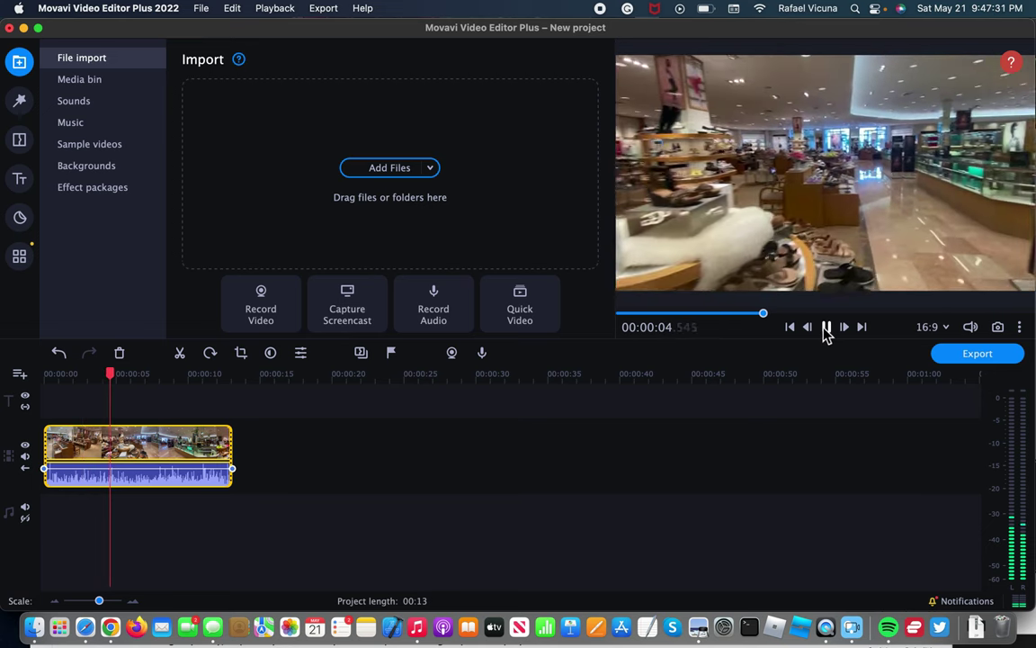
click(828, 328)
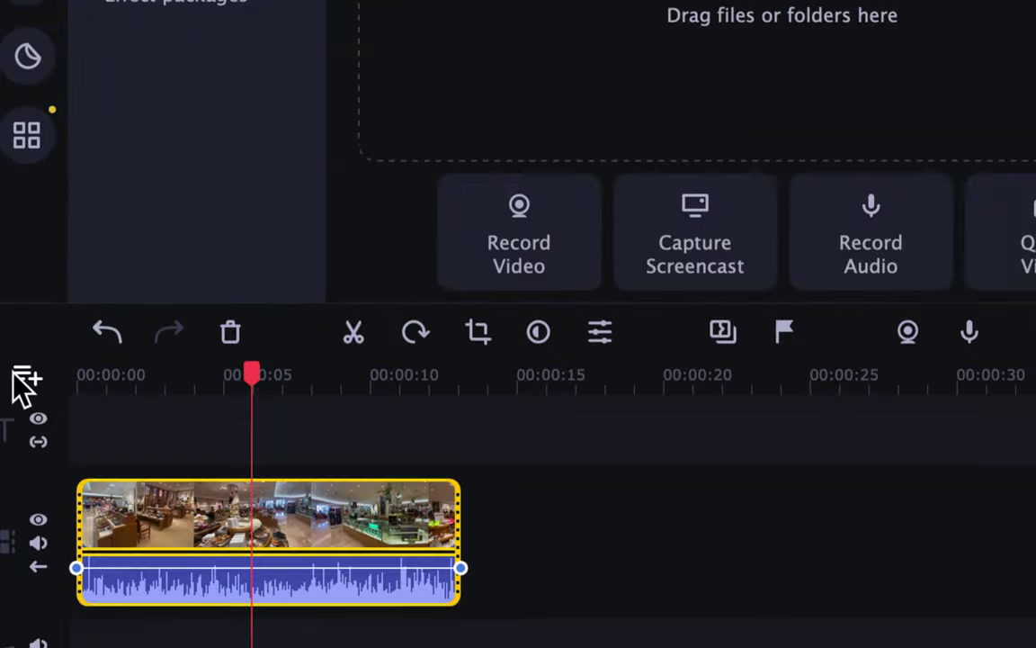
Step: Add an empty video track above IMG_2550.MOV, rewind the playhead to 00:00, and reopen the clips folder
click(52, 380)
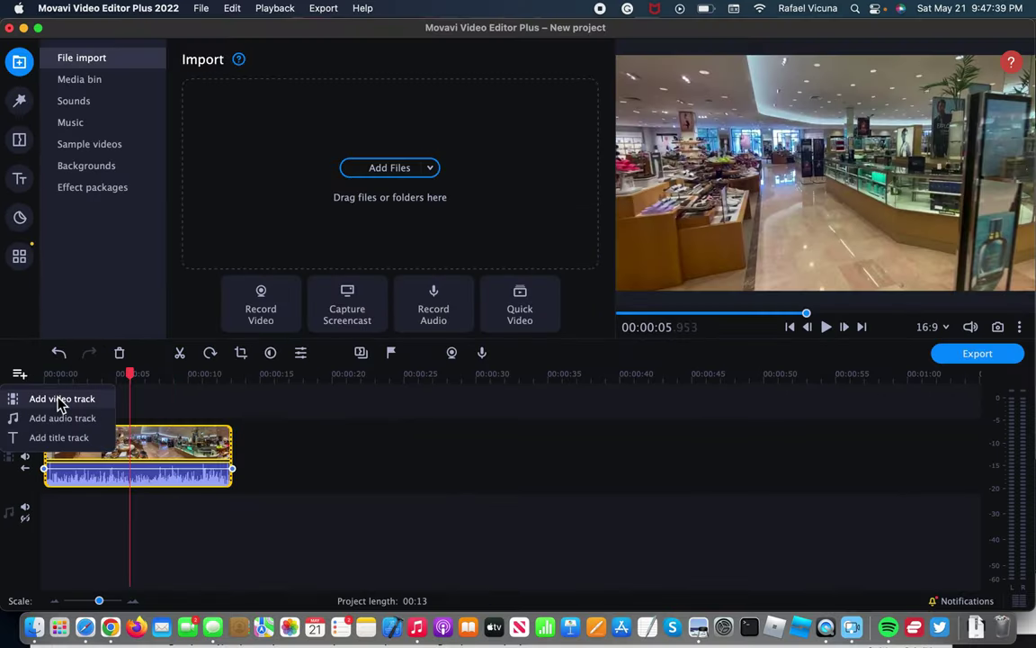
click(59, 402)
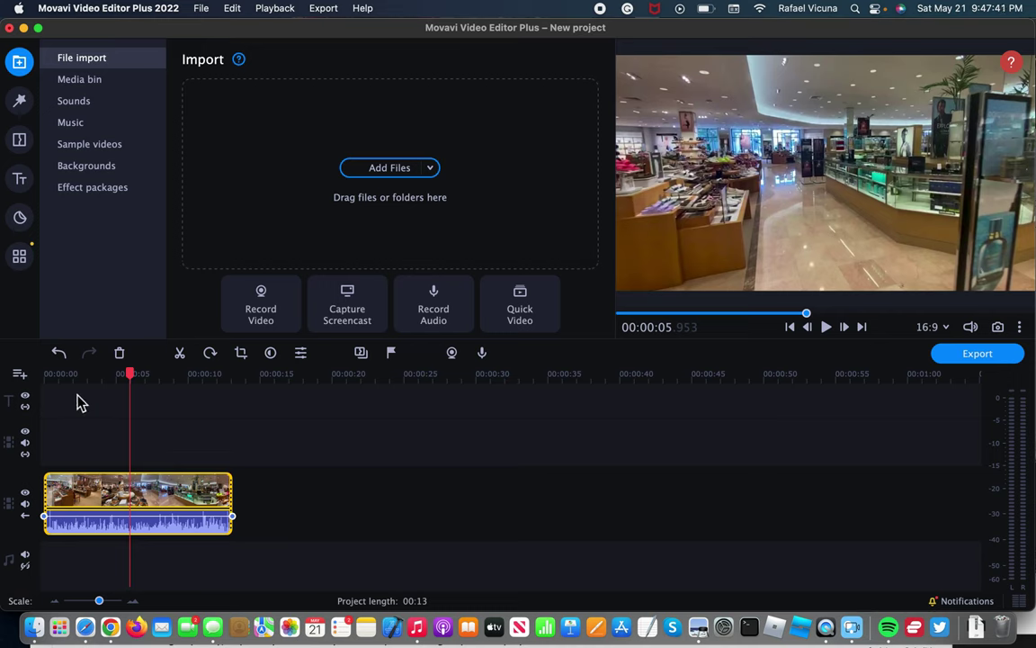
drag(134, 377, 12, 356)
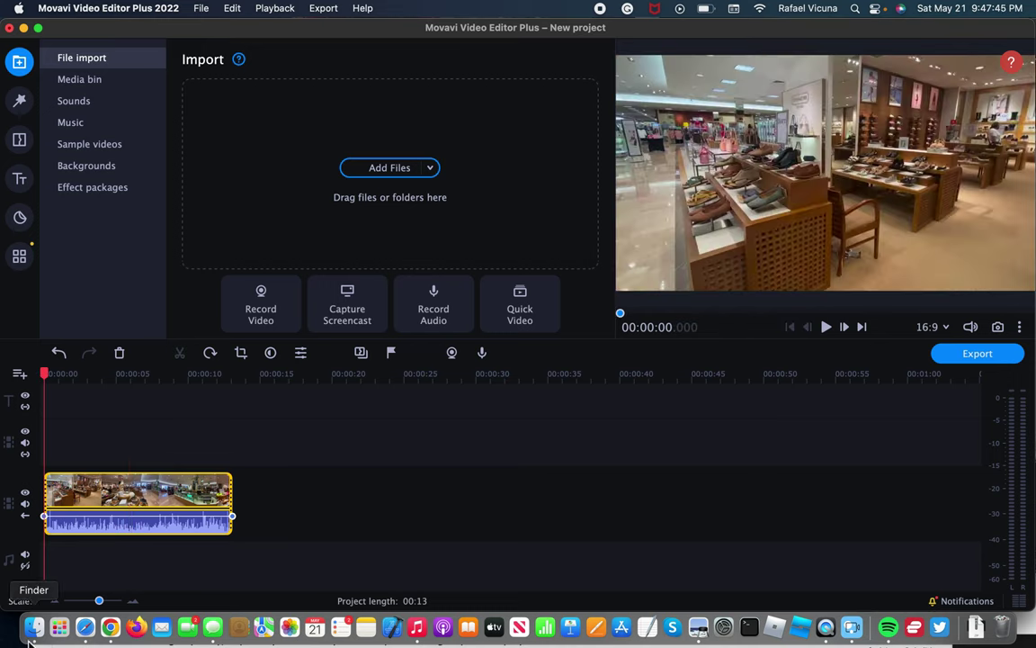
click(33, 628)
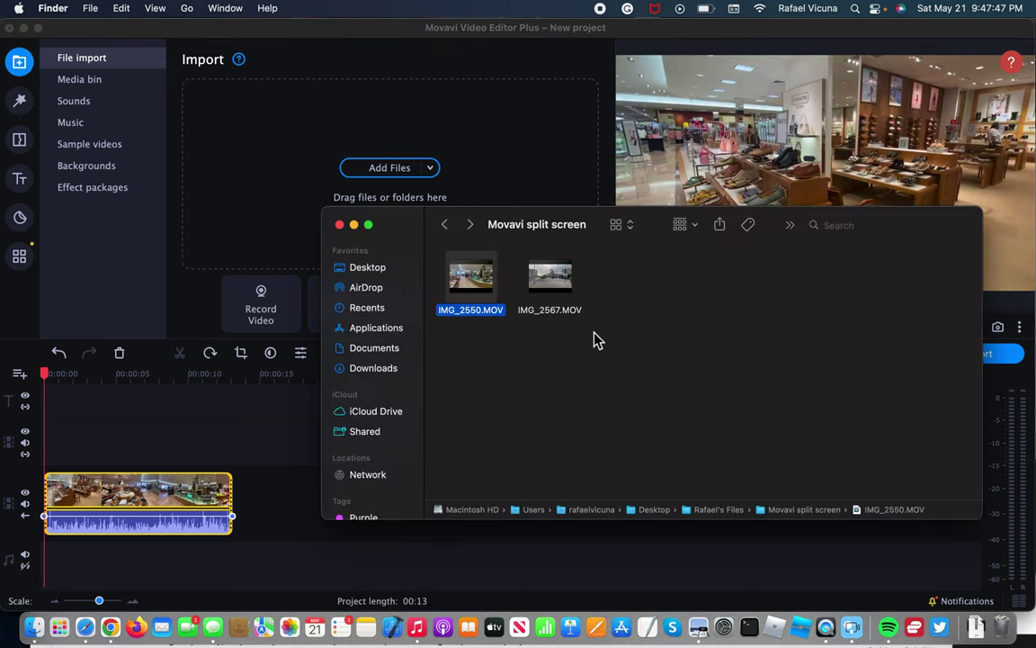
Step: Drag IMG_2567.MOV from Finder onto the empty upper video track above IMG_2550.MOV
drag(405, 238, 481, 173)
click(727, 265)
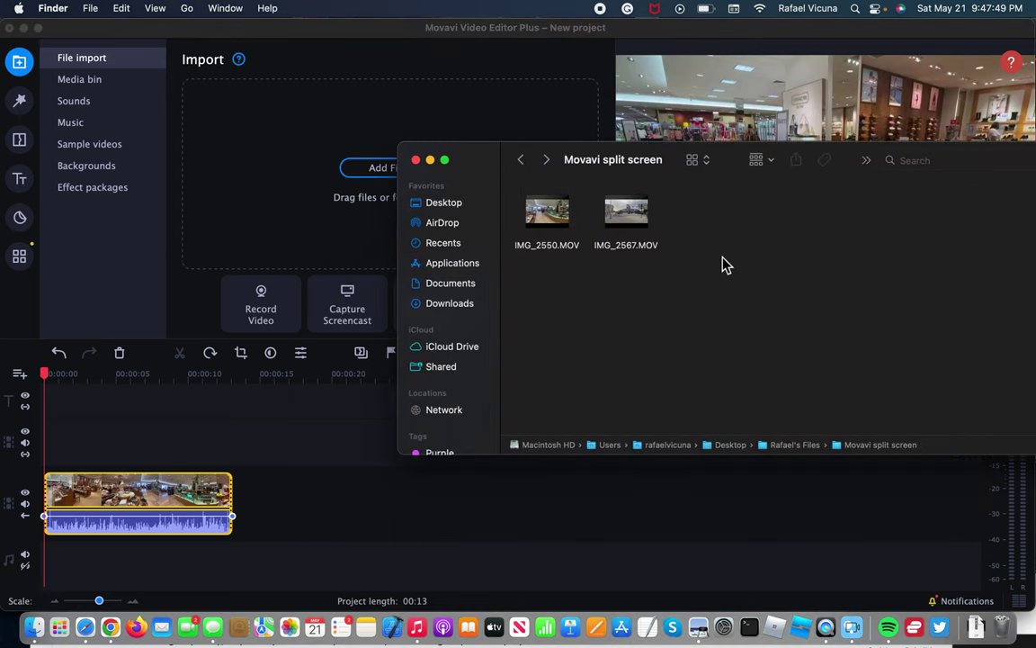
click(637, 248)
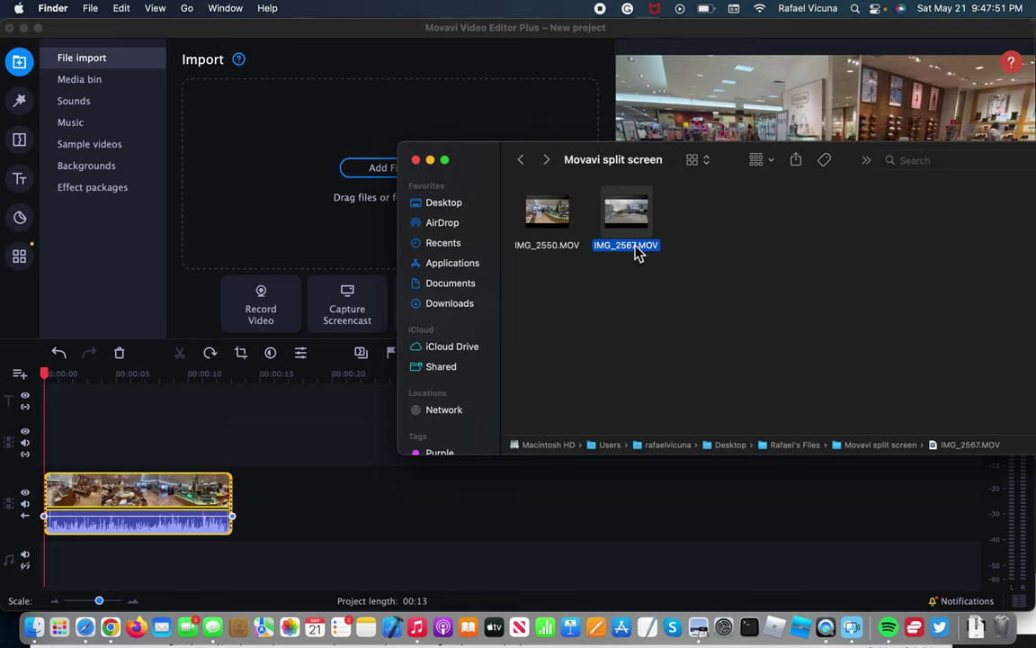
drag(639, 250, 52, 454)
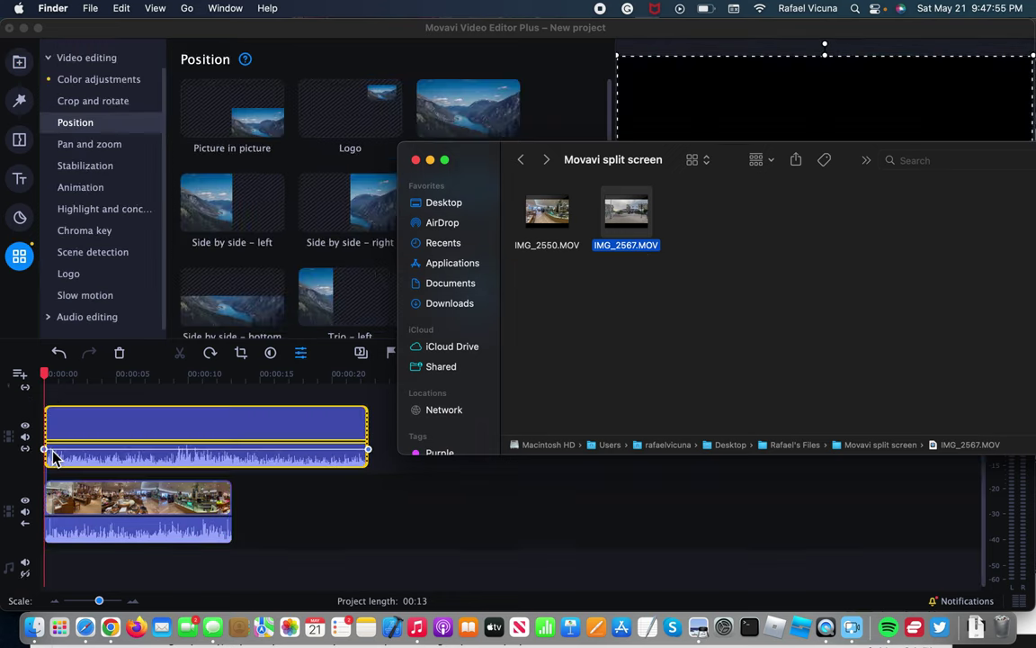
click(65, 430)
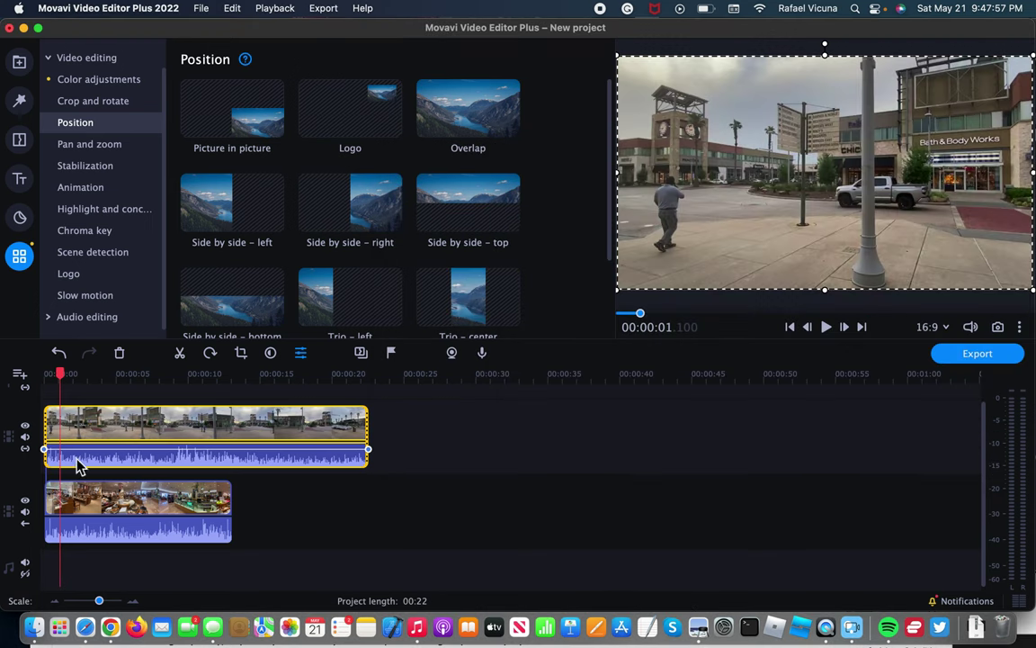
click(55, 432)
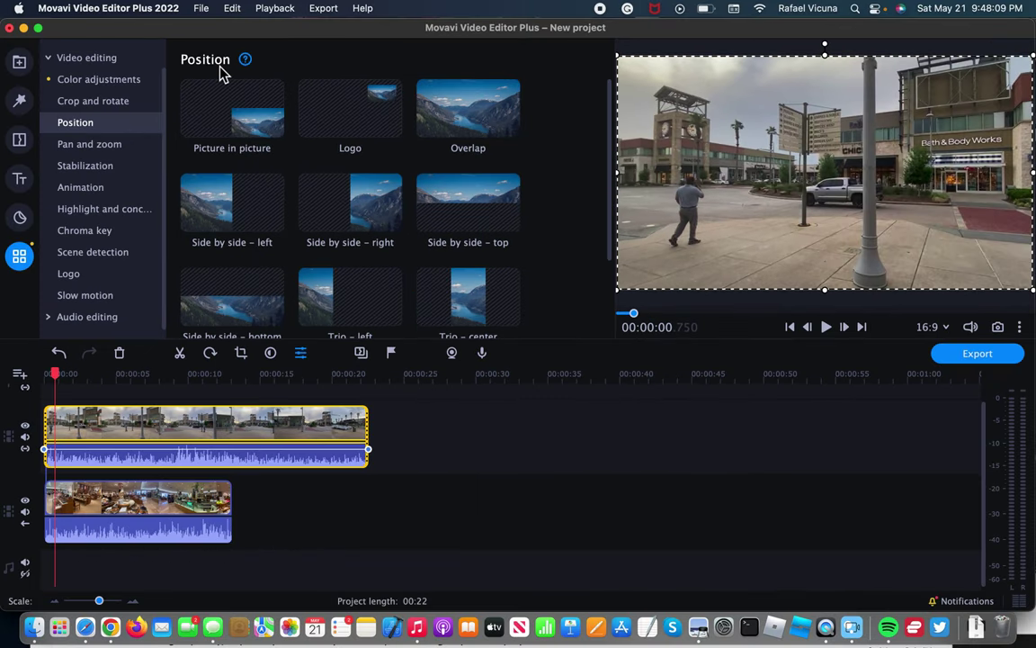
click(63, 433)
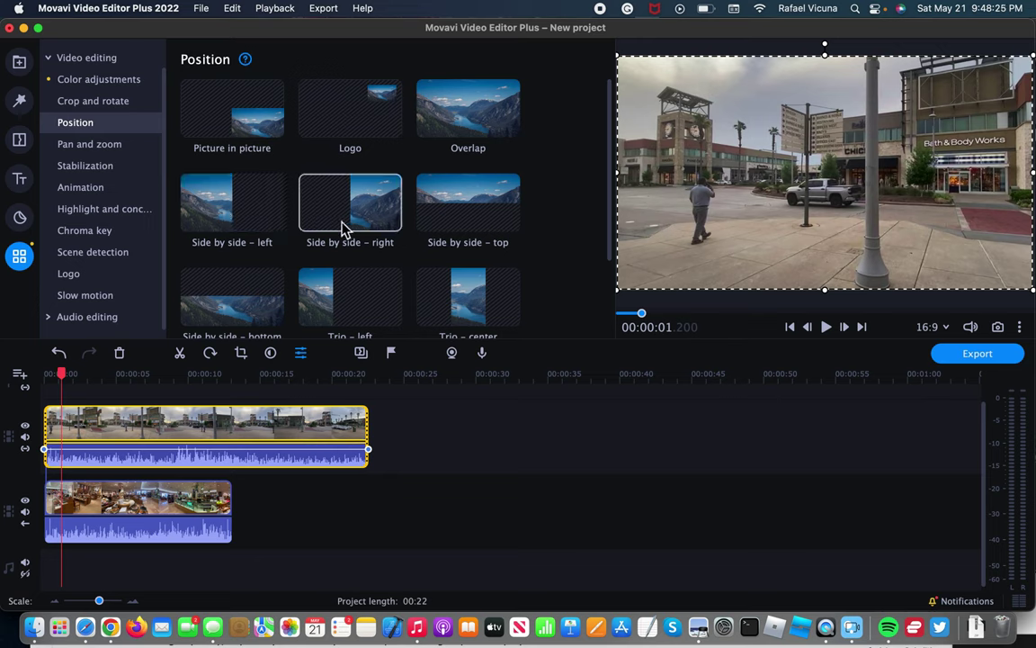
click(241, 209)
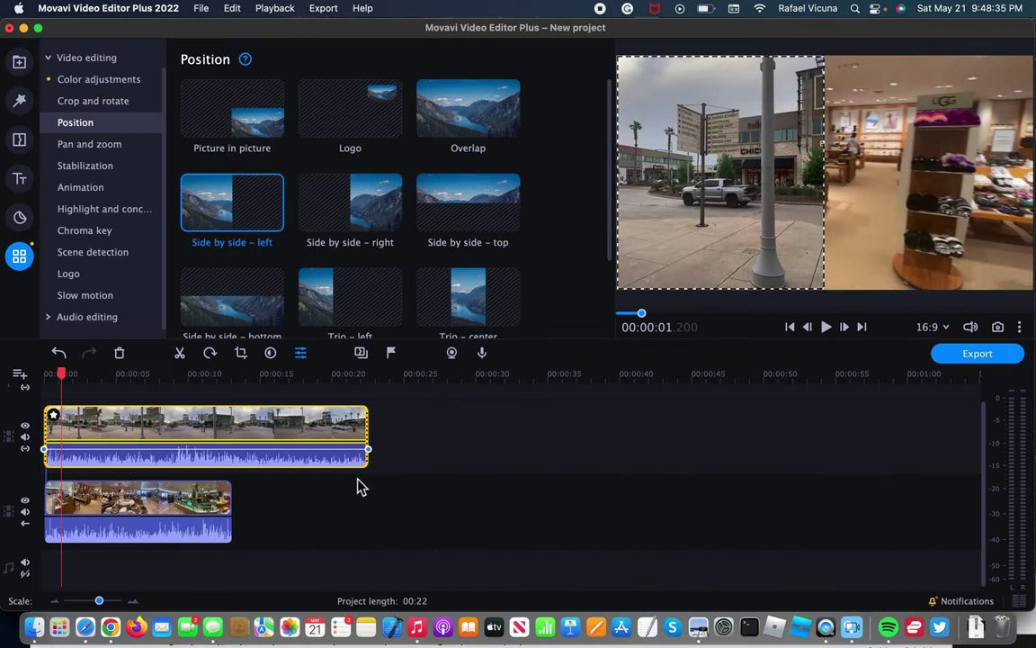
Step: Reframe the left outdoor clip around the pole, then rewind and play the split screen
drag(754, 186, 793, 185)
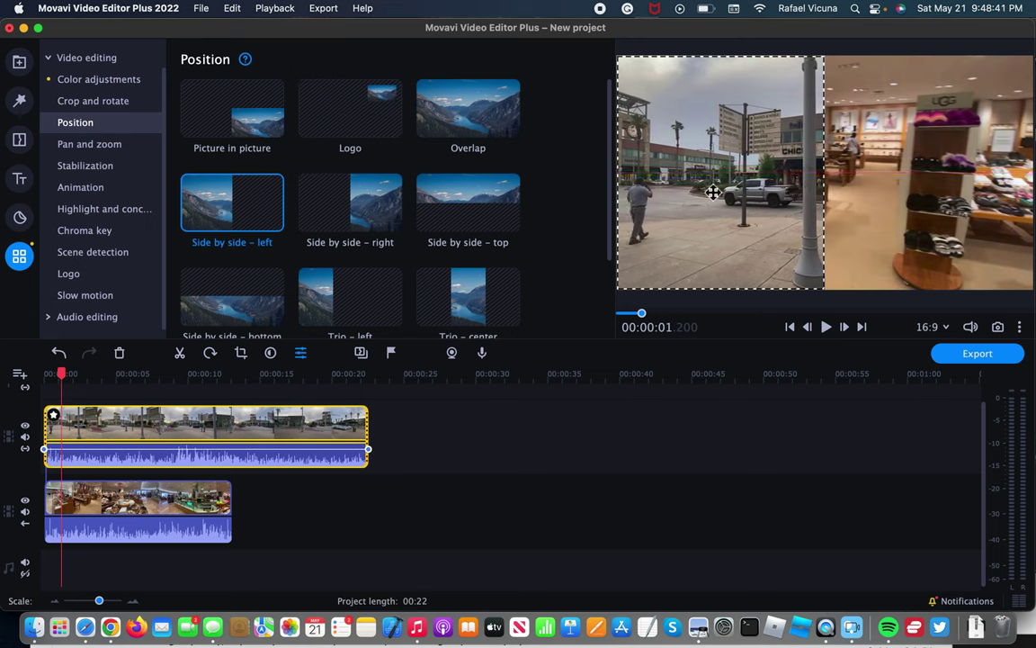
drag(664, 151, 804, 152)
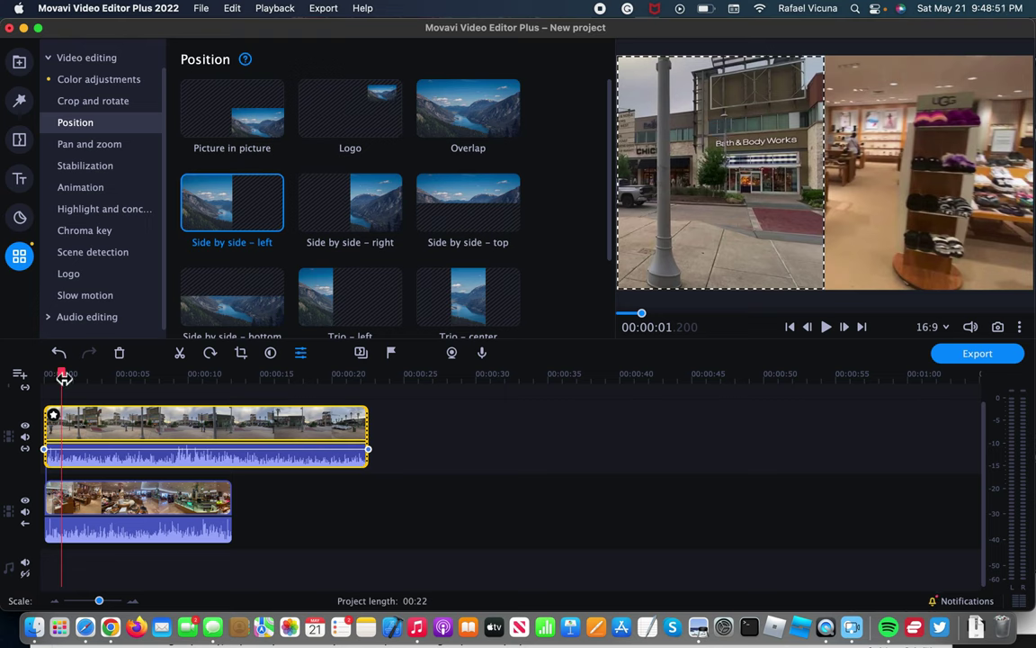
drag(63, 376, 19, 375)
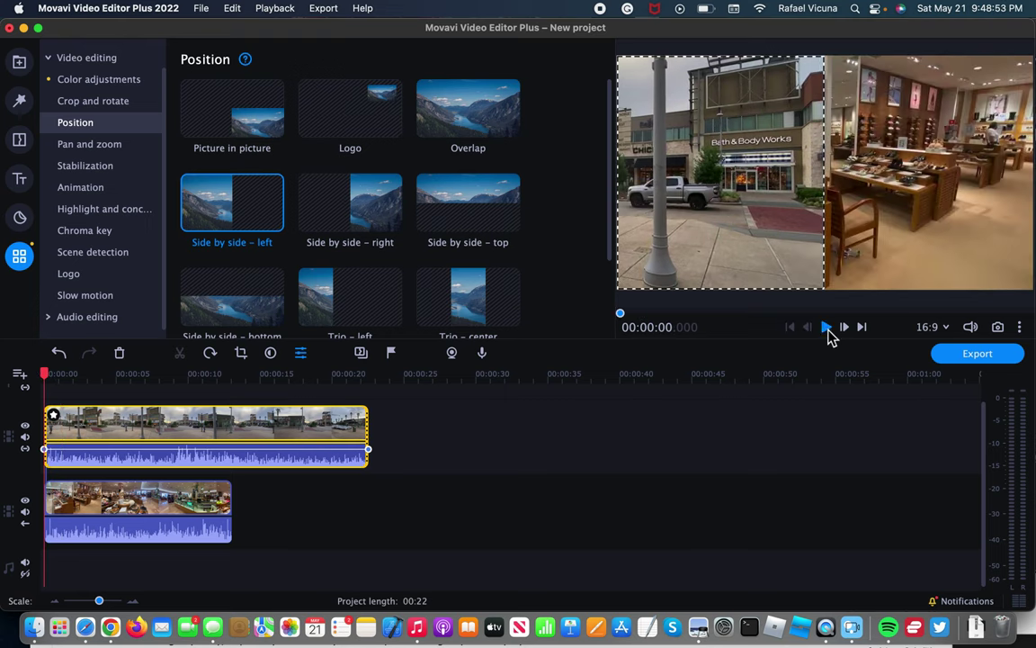
click(828, 329)
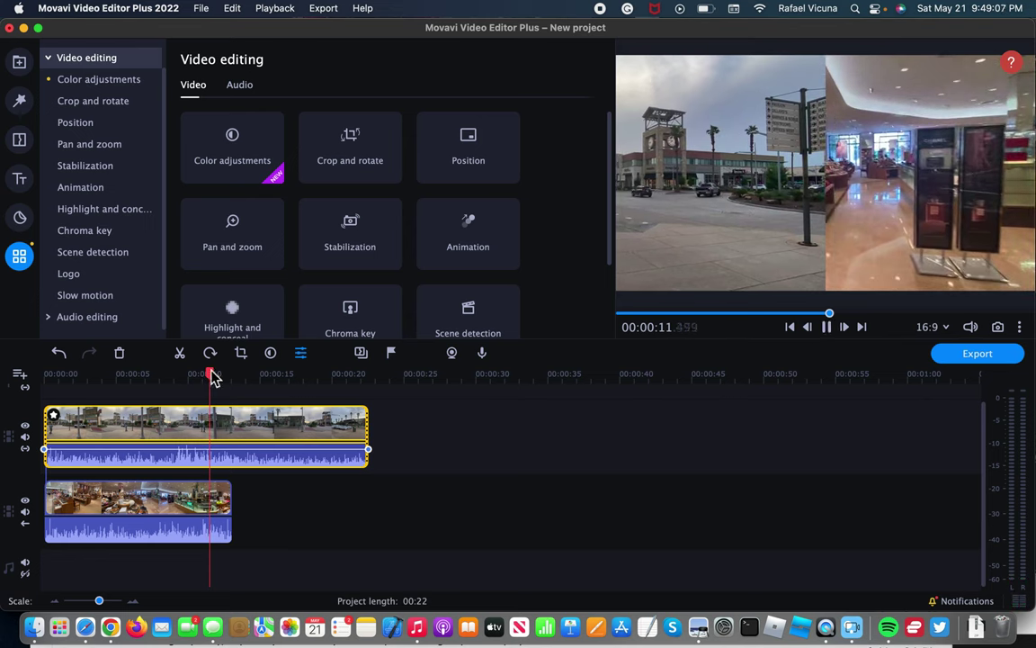
Step: Rewind, pause the split-screen preview about 3 seconds in, and select the top outdoor clip
drag(212, 376, 45, 392)
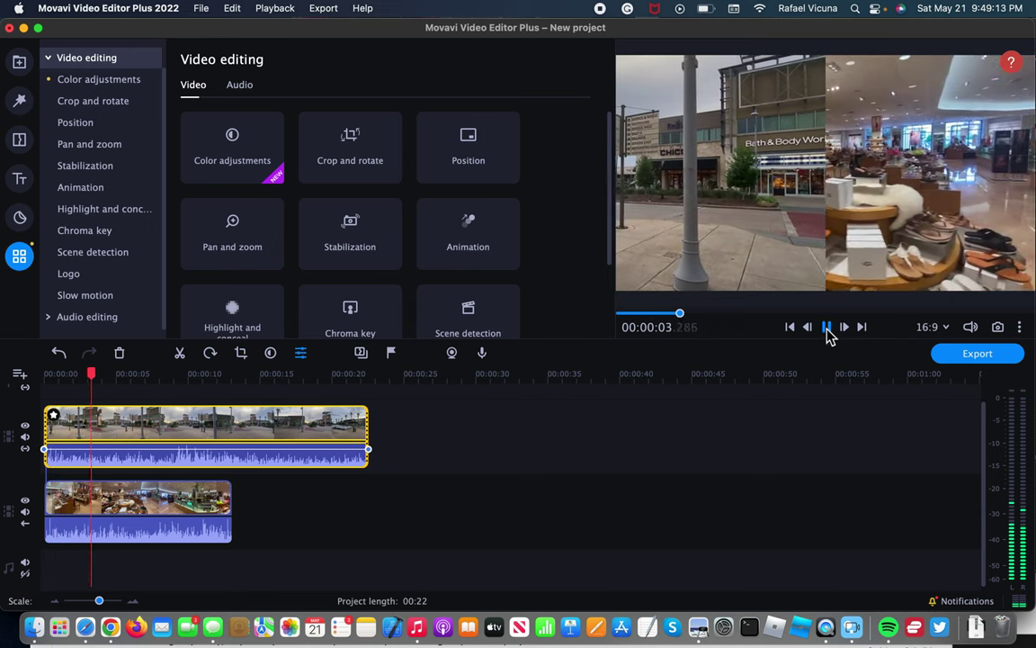
click(826, 328)
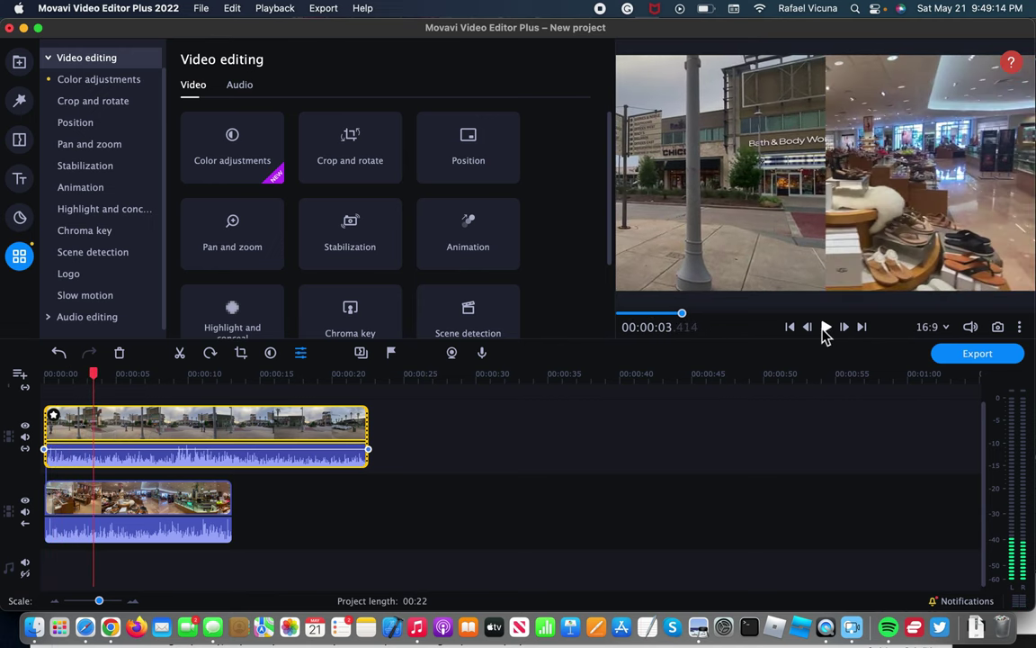
click(91, 432)
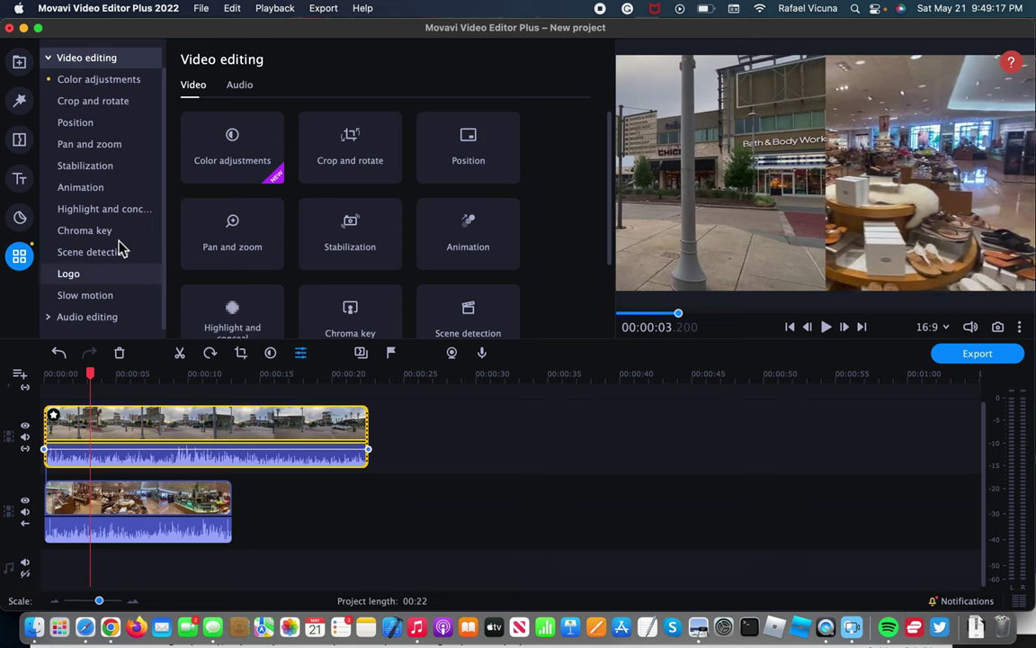
Step: Shift the outdoor footage rightward within the left half so the clock tower shows
click(72, 123)
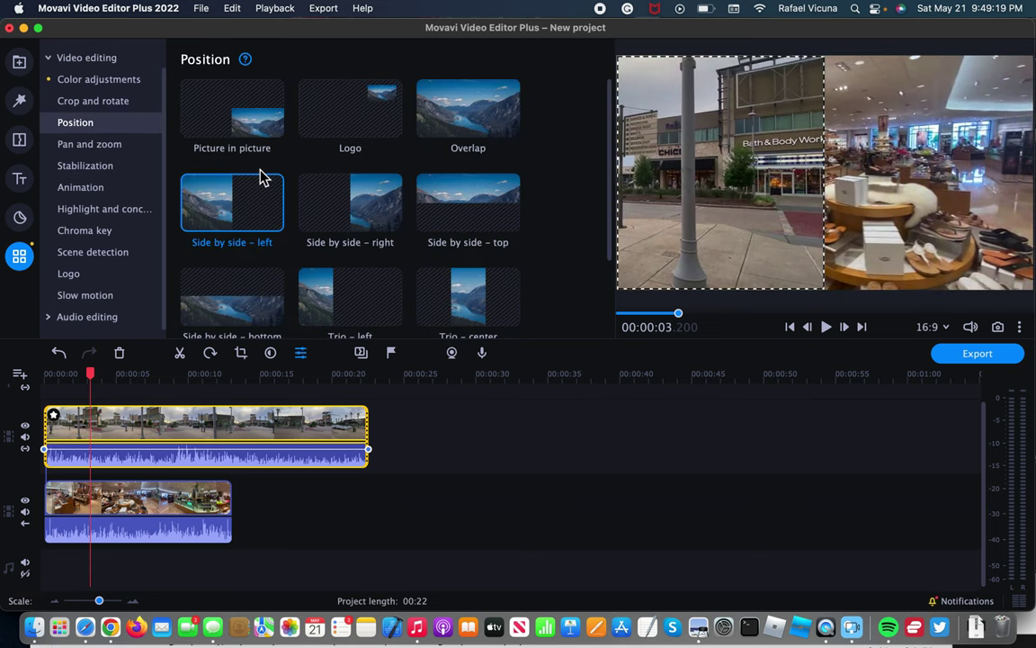
drag(674, 154, 814, 146)
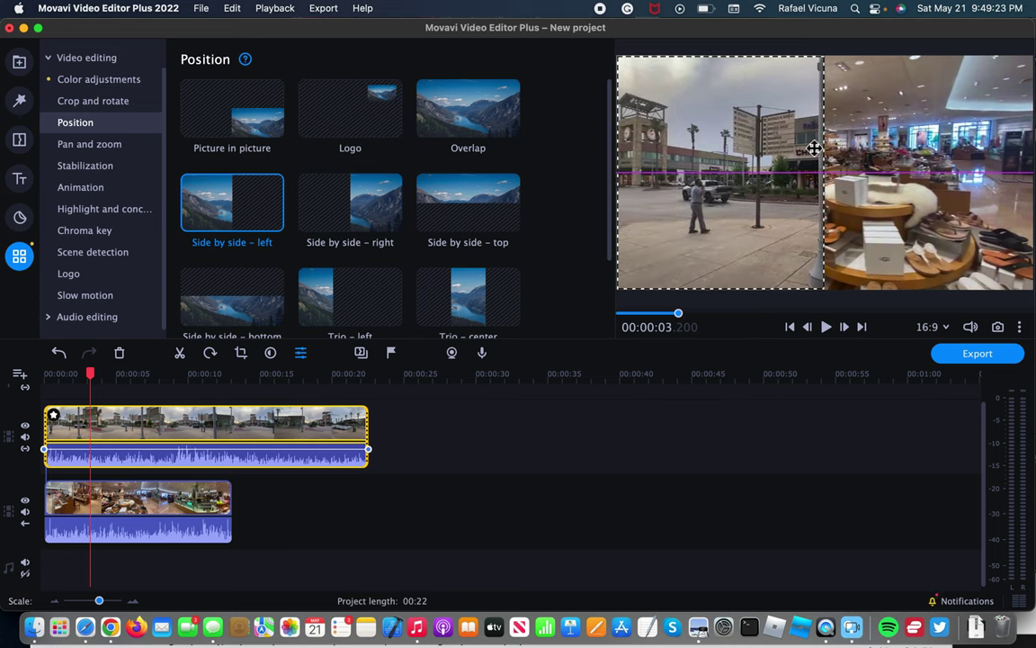
drag(710, 132, 723, 132)
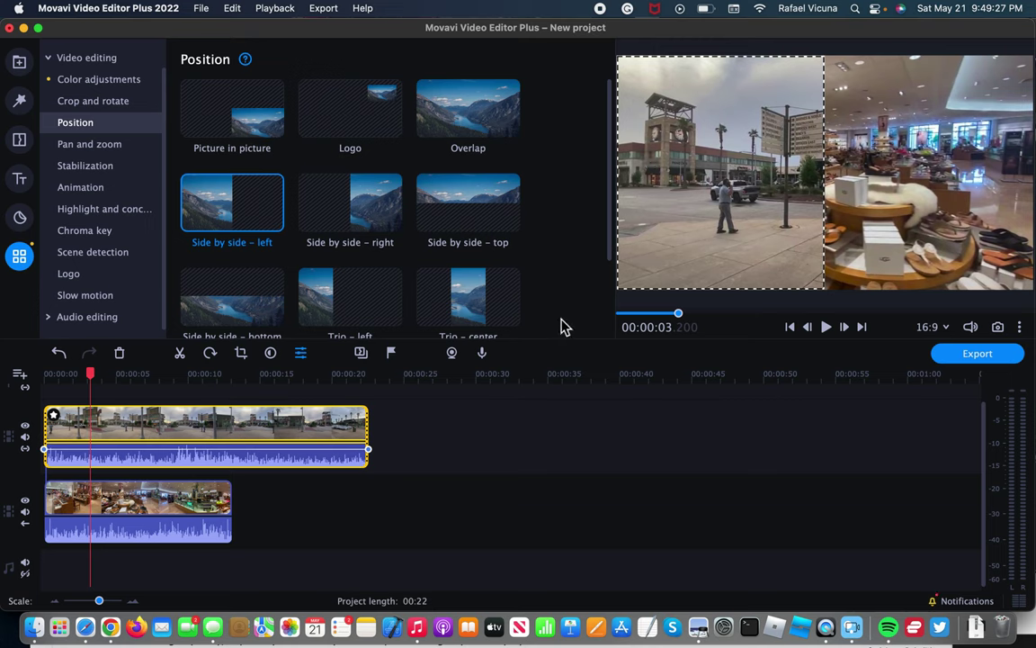
drag(664, 211, 683, 211)
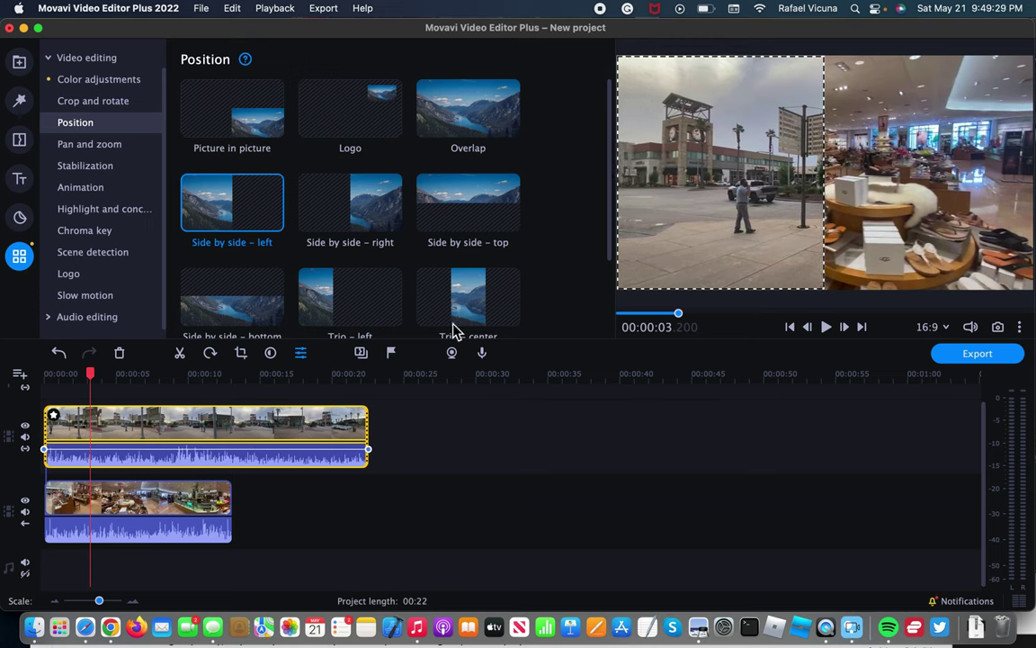
Step: Play the split screen from the start and stop where the lower store clip ends
click(790, 328)
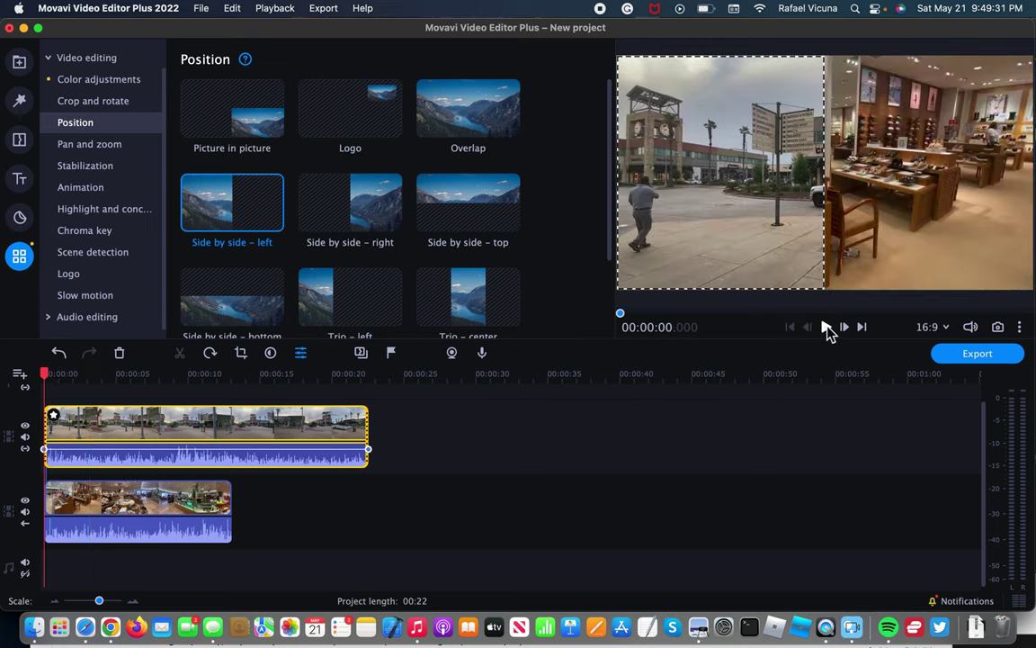
click(826, 327)
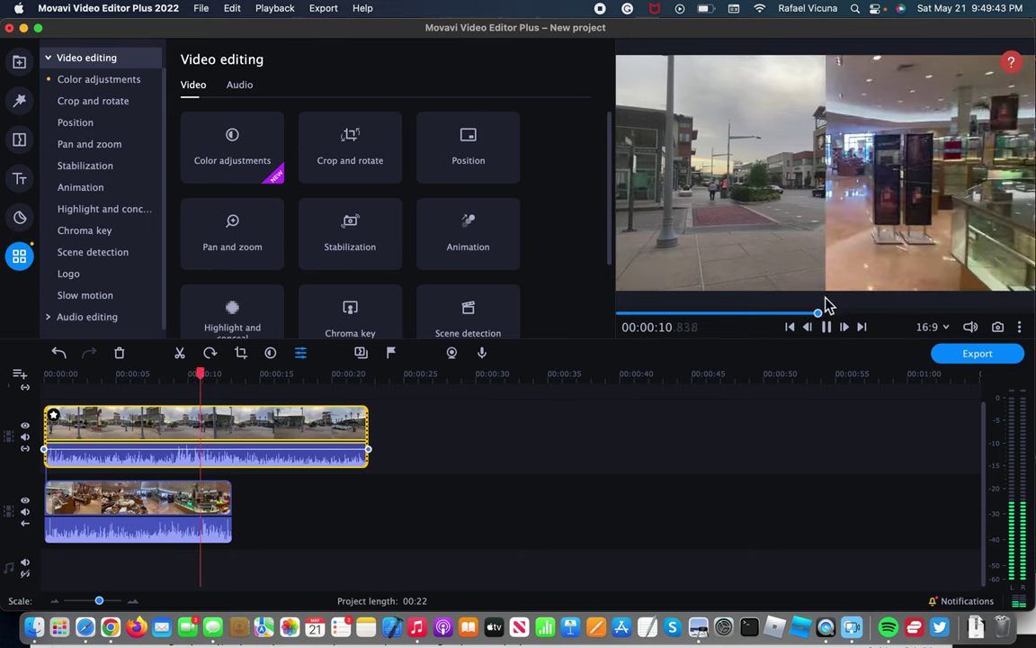
click(828, 328)
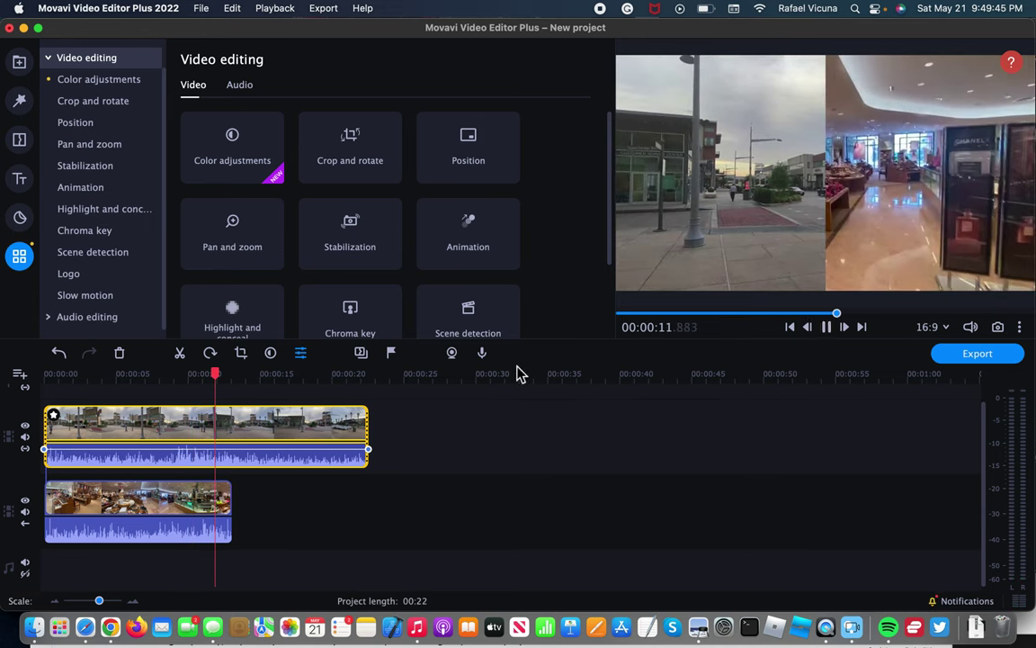
click(828, 328)
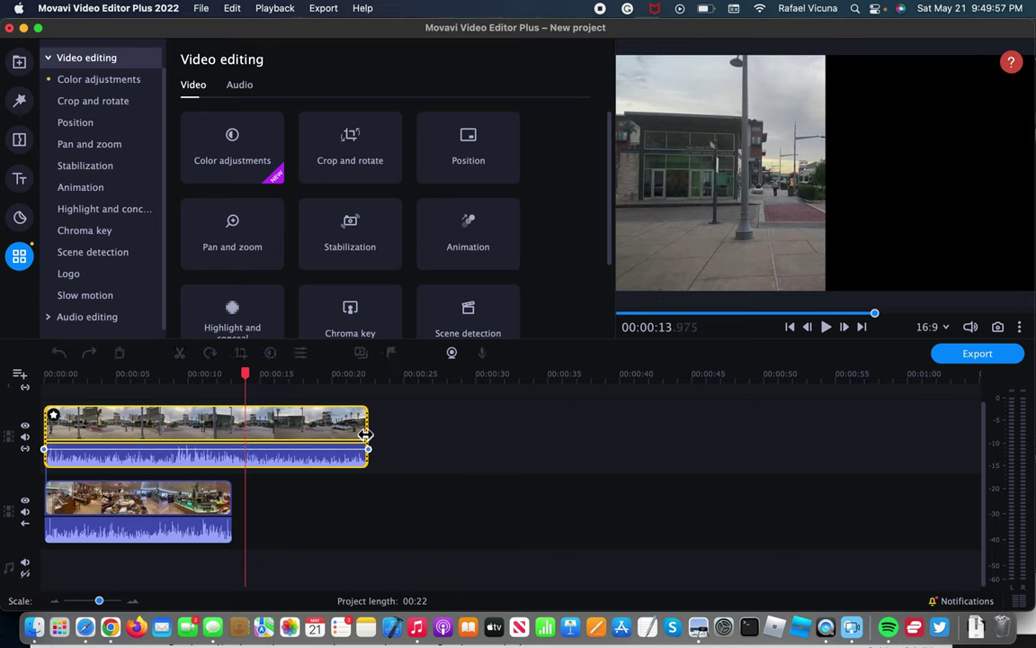
Step: Trim the outdoor clip to end with the store clip, check around 7 and 9 seconds, and select the store clip
drag(367, 436, 236, 438)
click(155, 376)
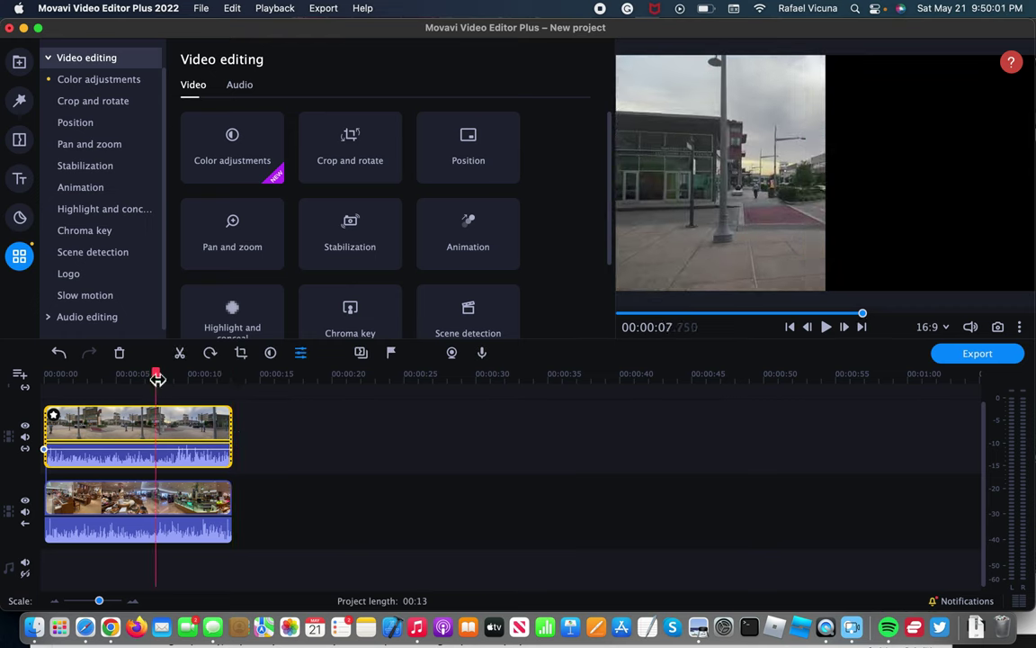
click(180, 382)
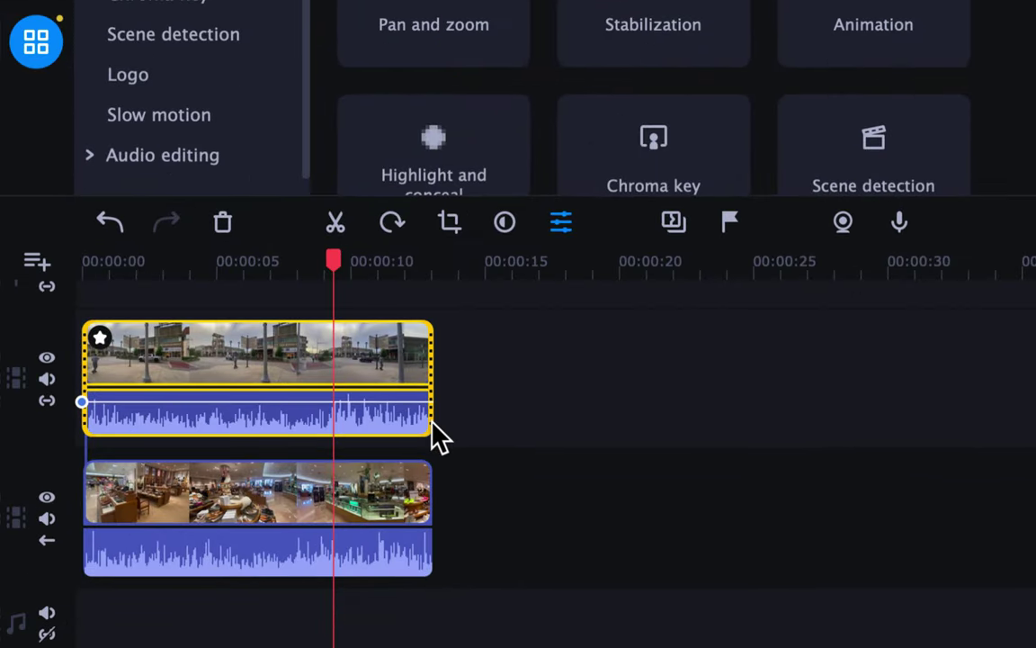
click(266, 493)
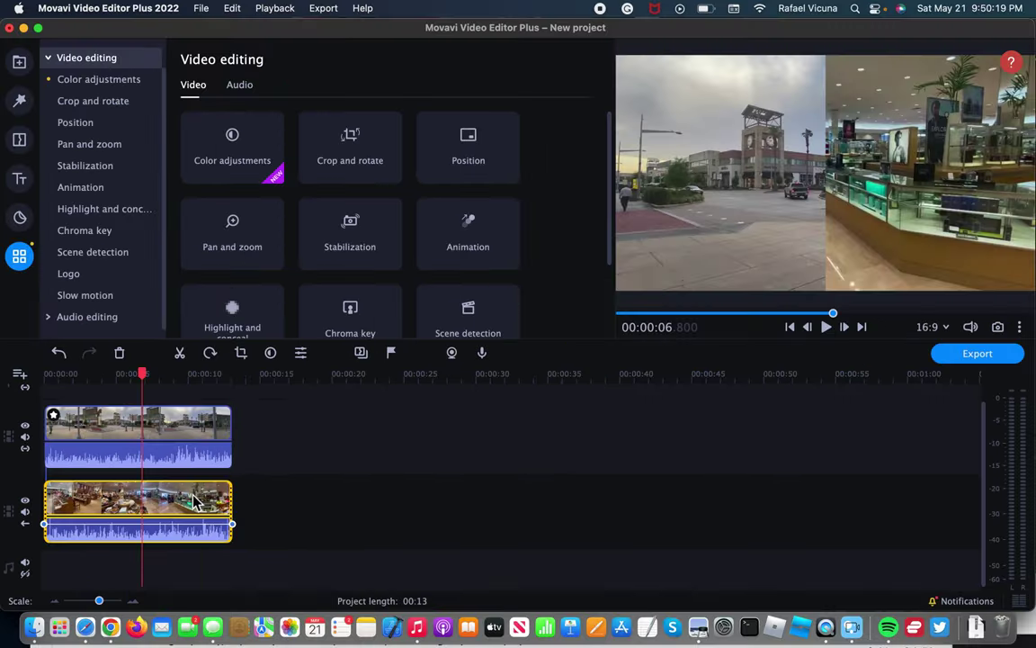
Step: Set the store clip to Side by side – right and nudge its framing within the right half
click(88, 123)
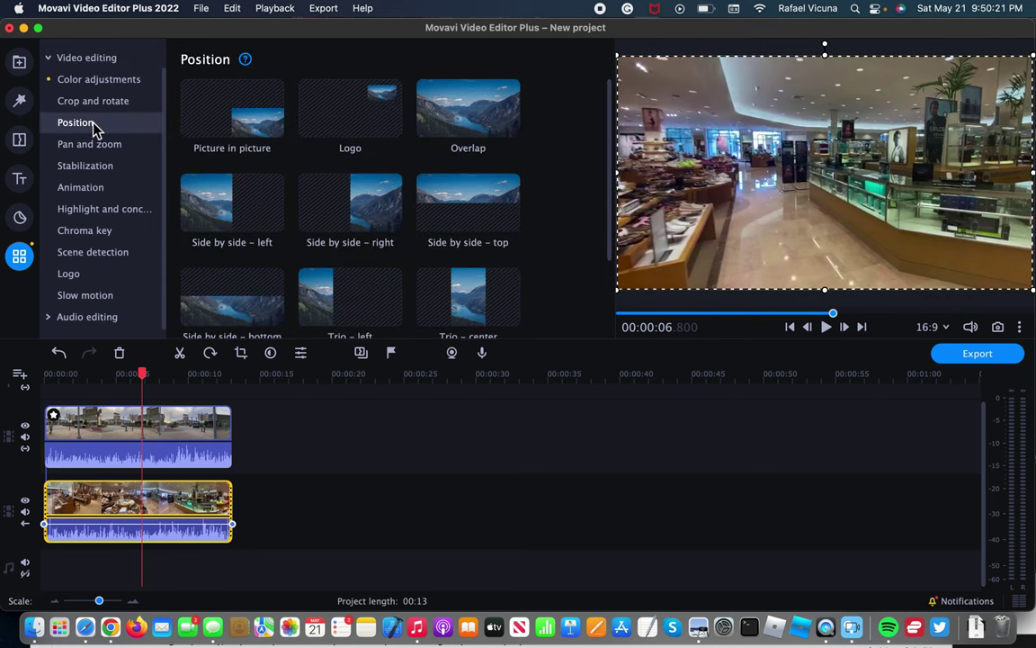
click(243, 207)
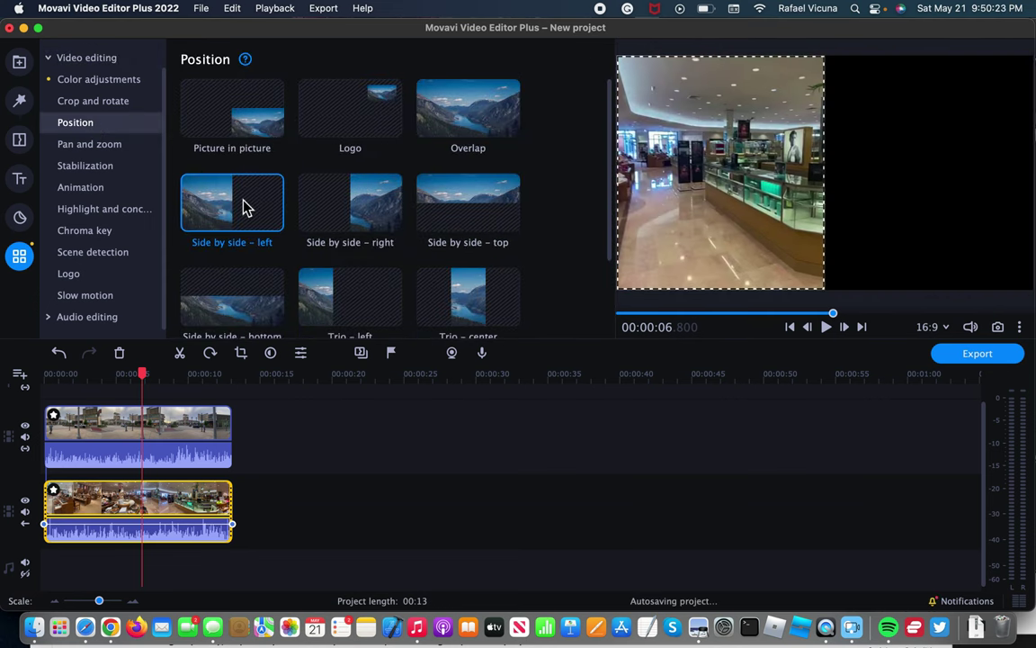
click(378, 206)
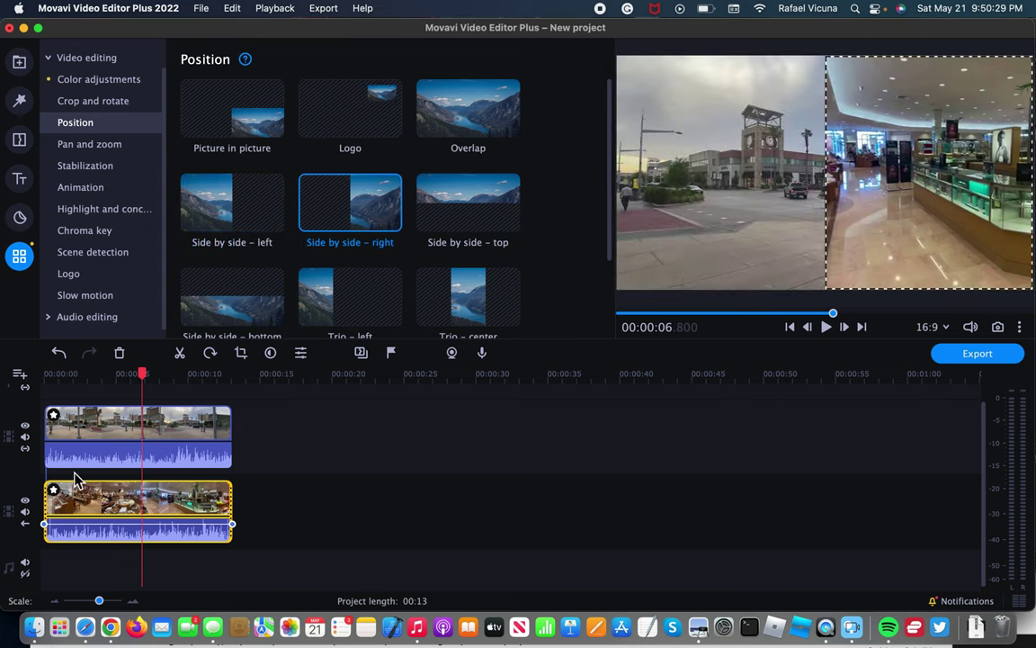
mouse_move(859, 144)
mouse_down()
mouse_move(814, 144)
mouse_move(878, 158)
mouse_move(810, 149)
mouse_move(1033, 149)
mouse_move(828, 153)
mouse_move(859, 153)
mouse_move(850, 158)
mouse_up()
Step: Play and pause the preview, then apply Side by side – left to the top outdoor clip
click(826, 327)
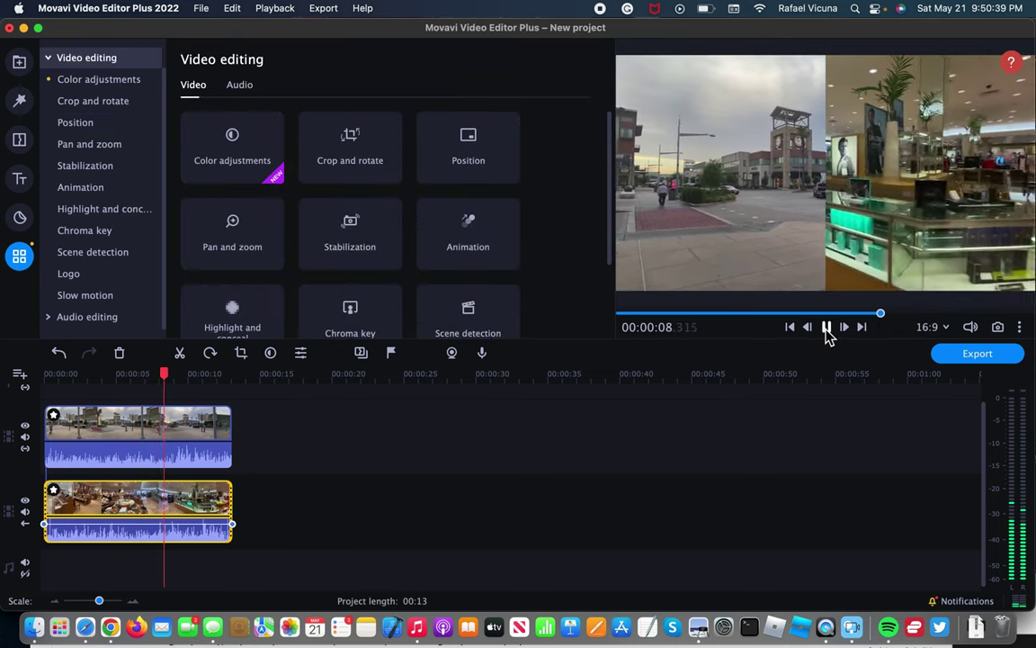
click(826, 329)
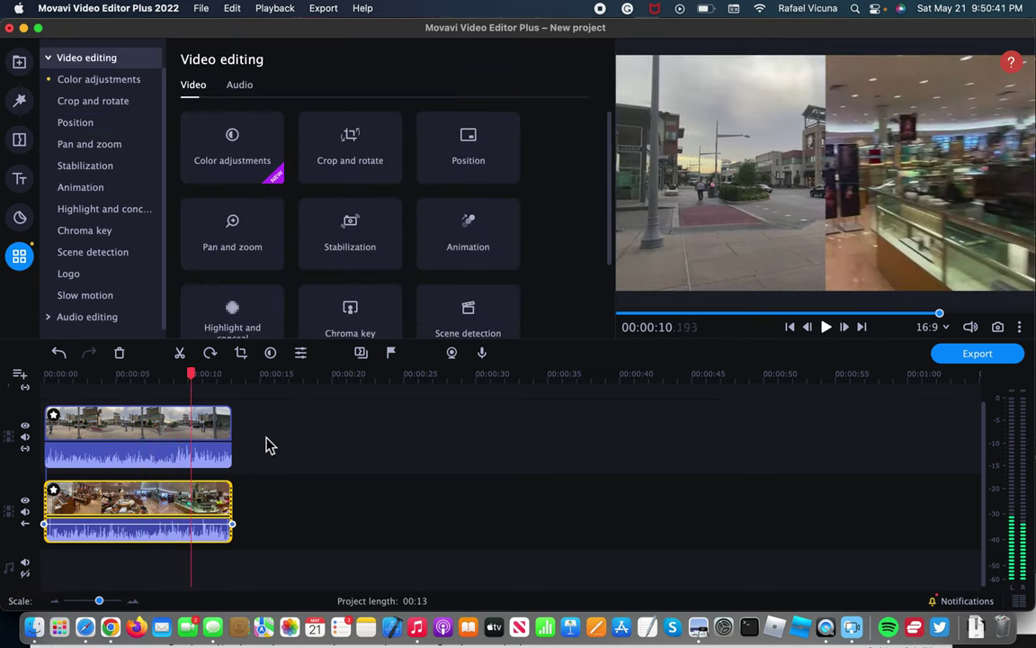
click(165, 435)
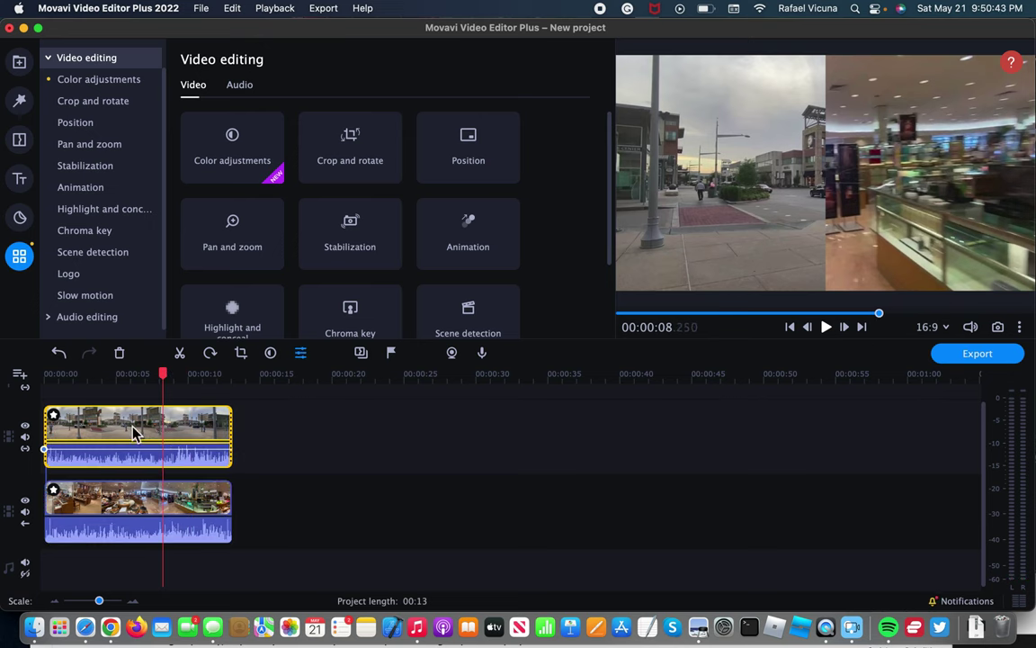
click(79, 123)
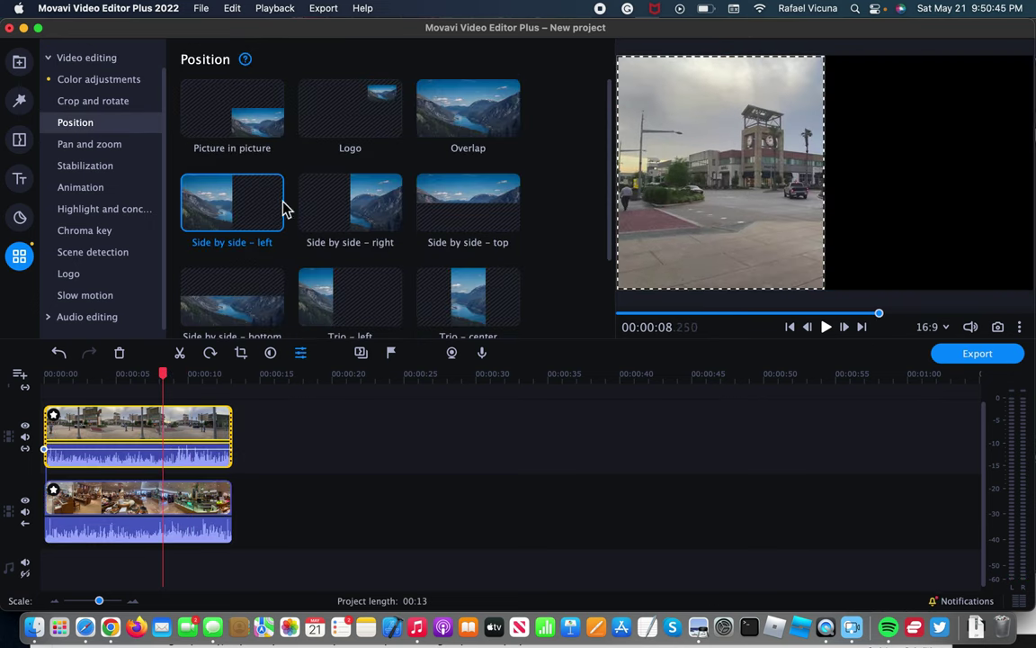
click(261, 191)
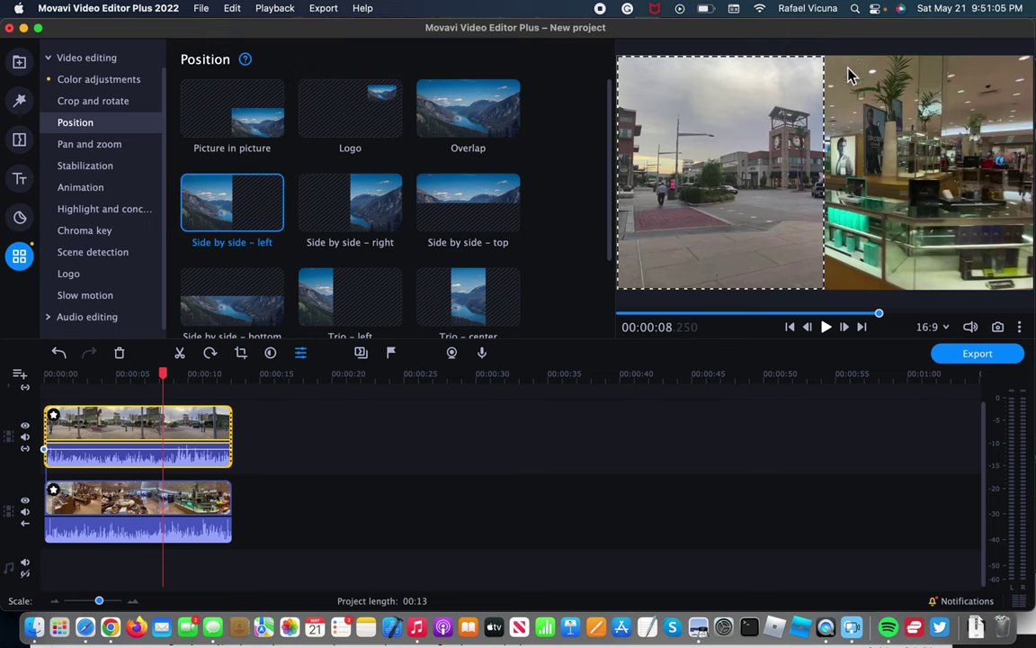
Step: Jump the preview back to 00:00:00 to show both mall clips' opening frames side by side
click(791, 329)
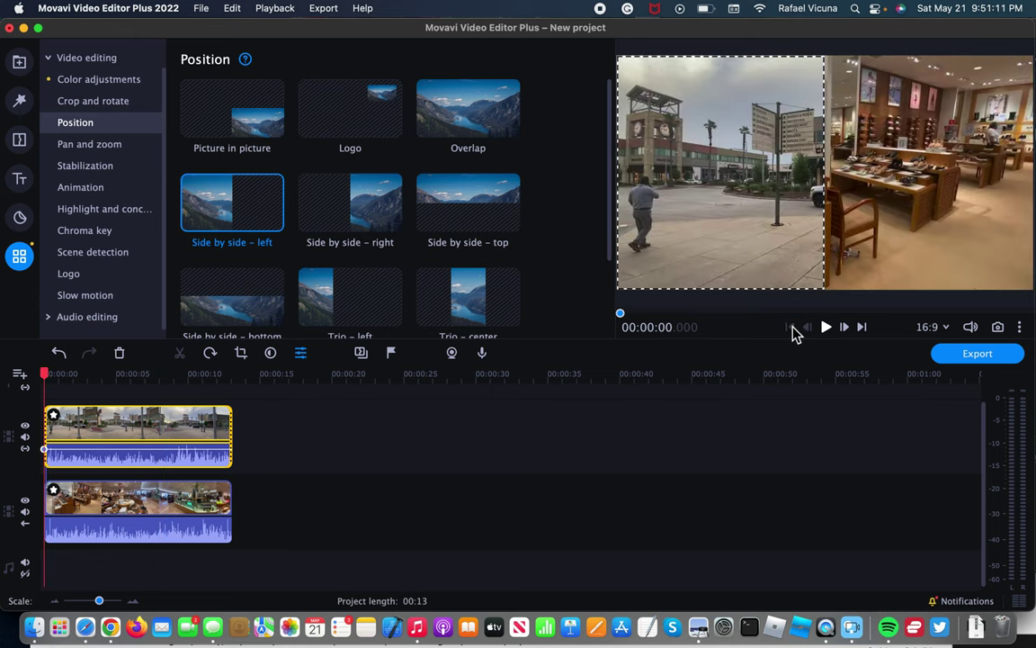